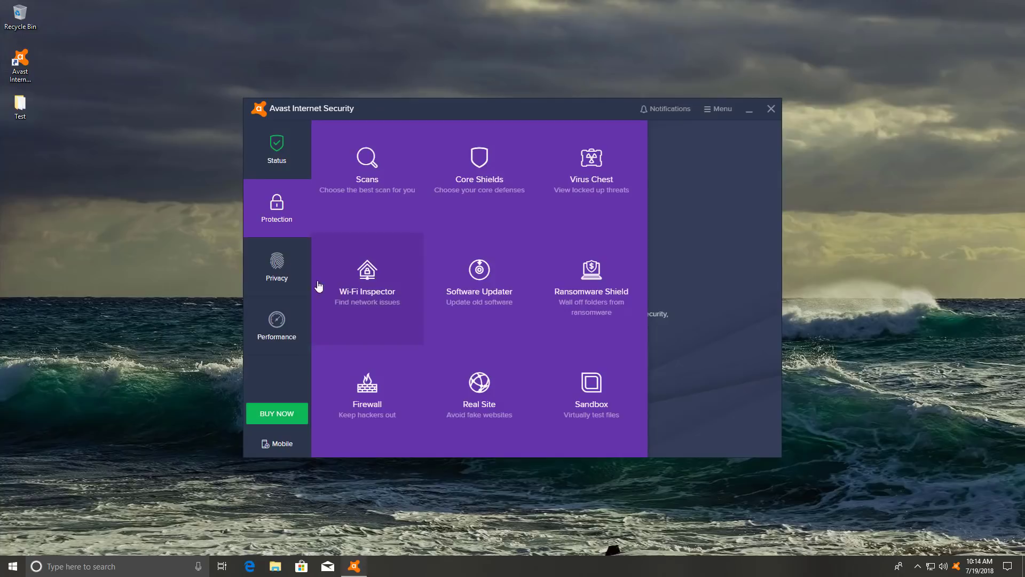
Go to Core Shields and turn File Shield off, leaving the other three shields on
left_click(466, 188)
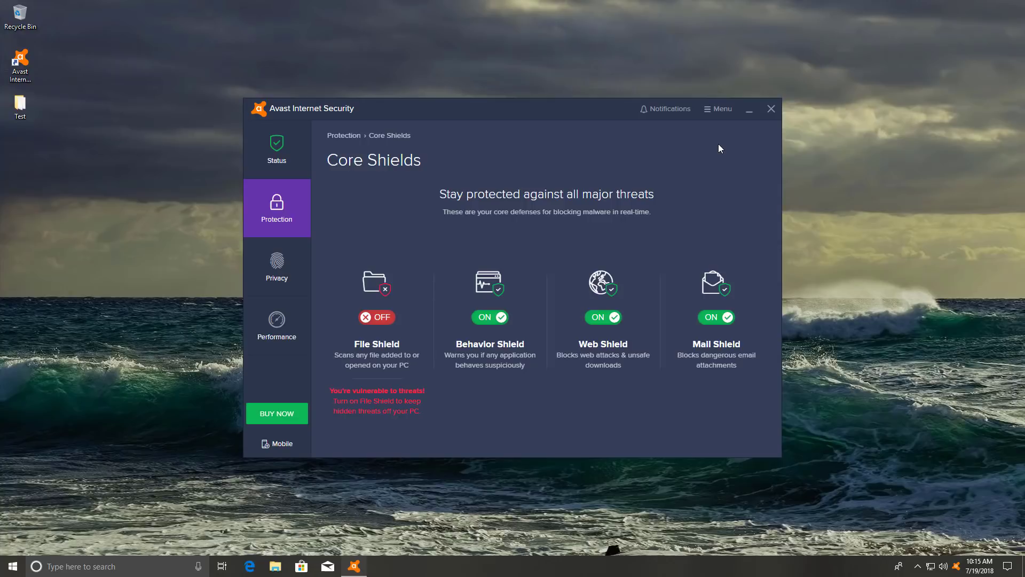
Close Avast, open the desktop Test folder, and open a second Explorer window on Pictures
left_click(763, 111)
double_click(37, 110)
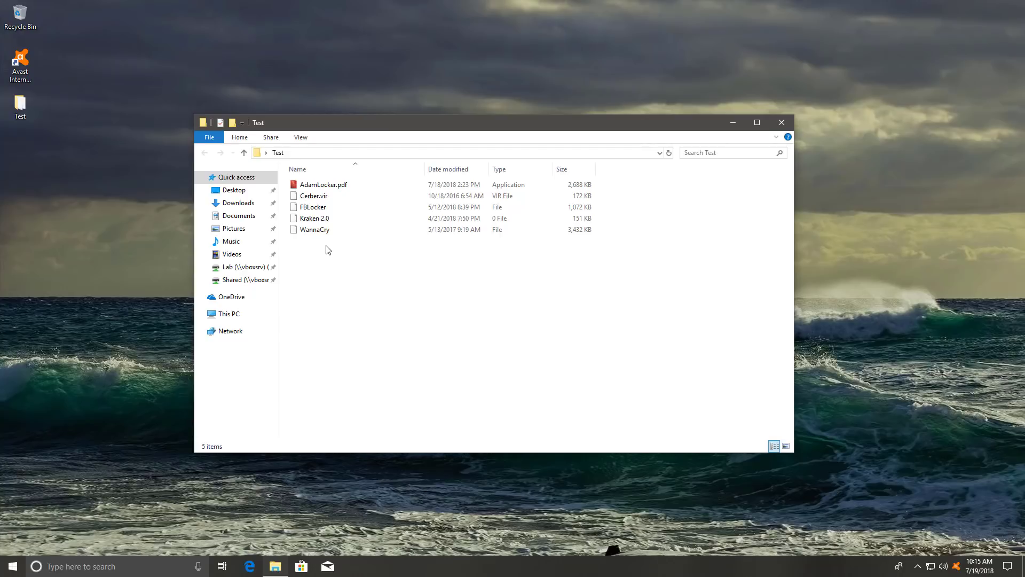
middle_click(282, 559)
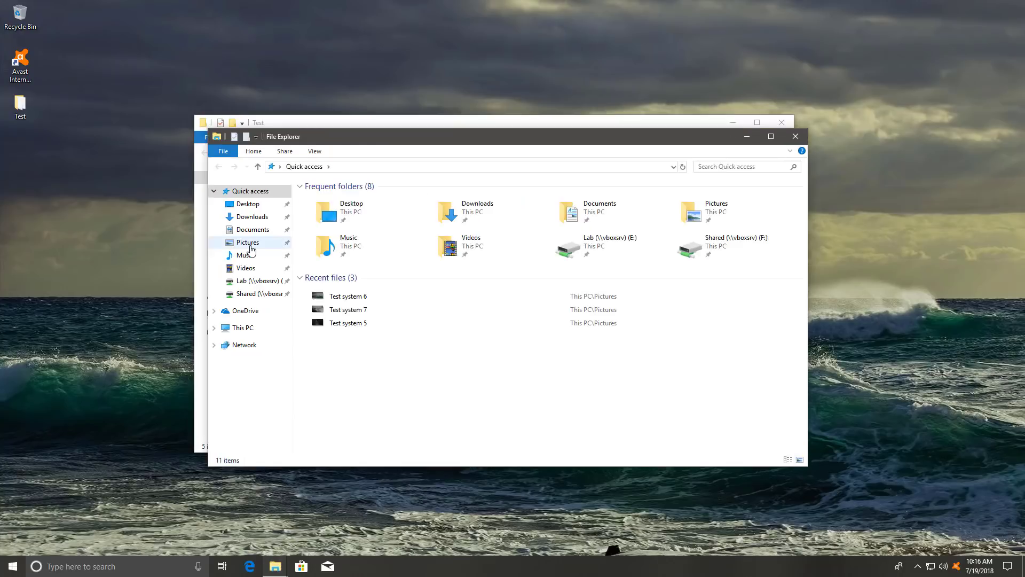
left_click(248, 242)
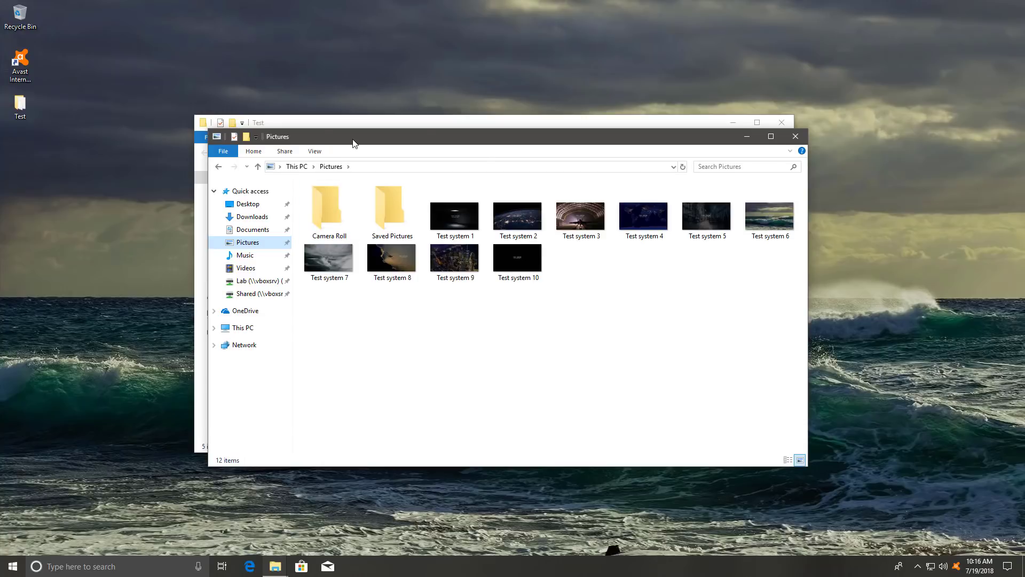
Arrange the Pictures and Test windows side by side, with Test in front
left_click_drag(353, 140, 630, 136)
left_click_drag(481, 127, 323, 153)
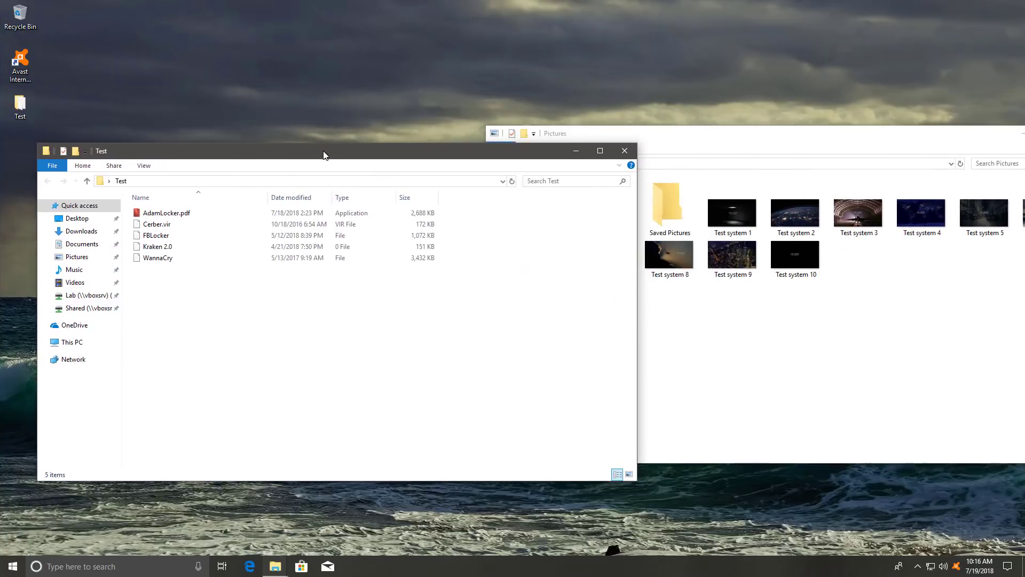
left_click(736, 299)
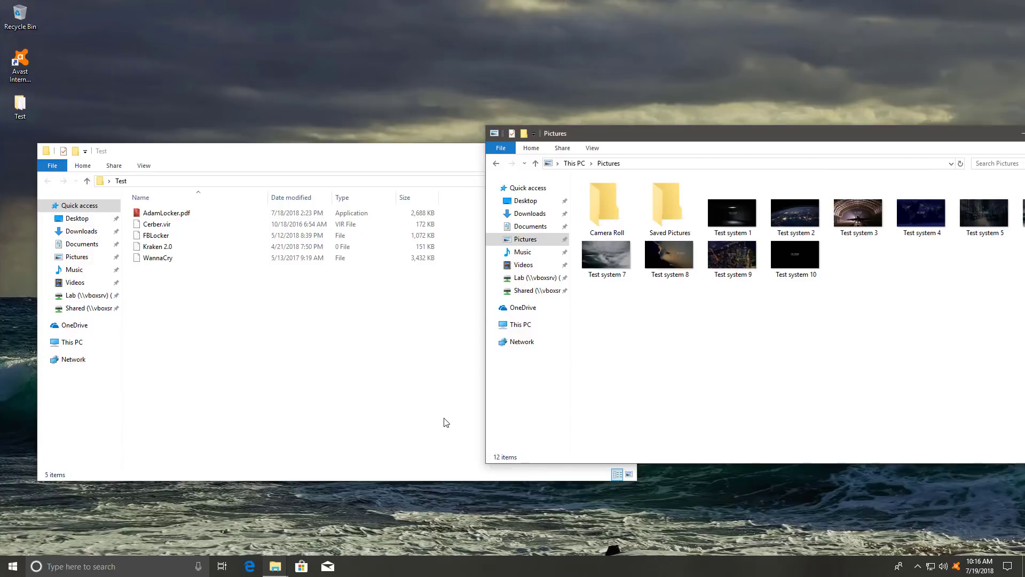
left_click(355, 370)
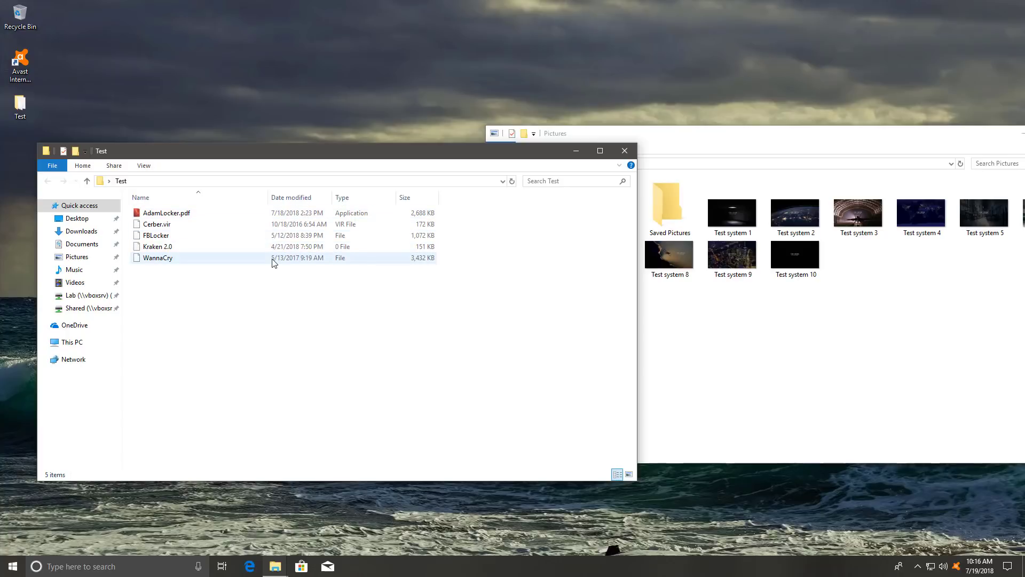
Launch AdamLocker.pdf from the Test folder so Avast moves it to the Virus Chest
double_click(272, 216)
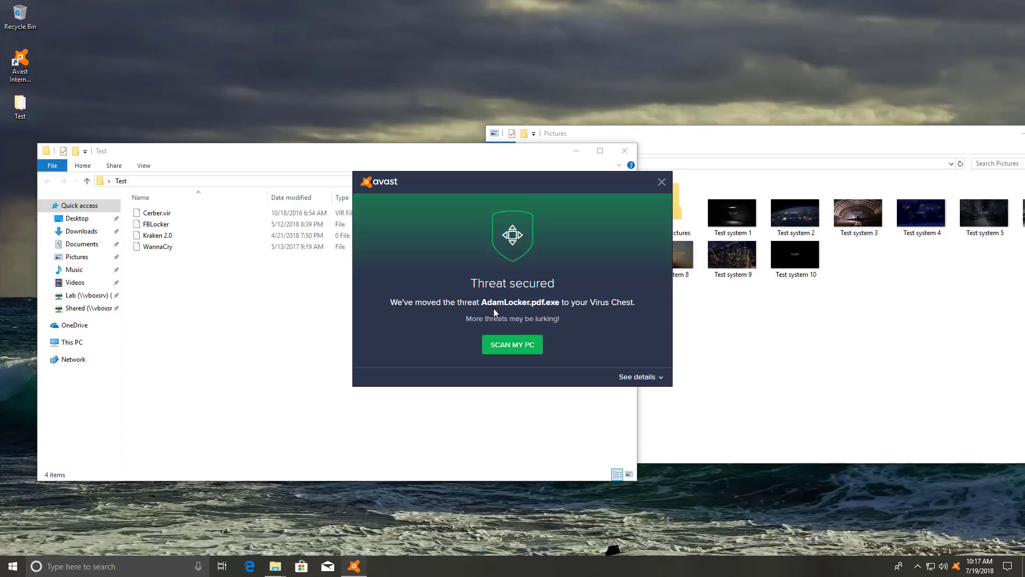
Dismiss the Threat secured popup and rename Cerber.vir to Cerber.exe
left_click(662, 182)
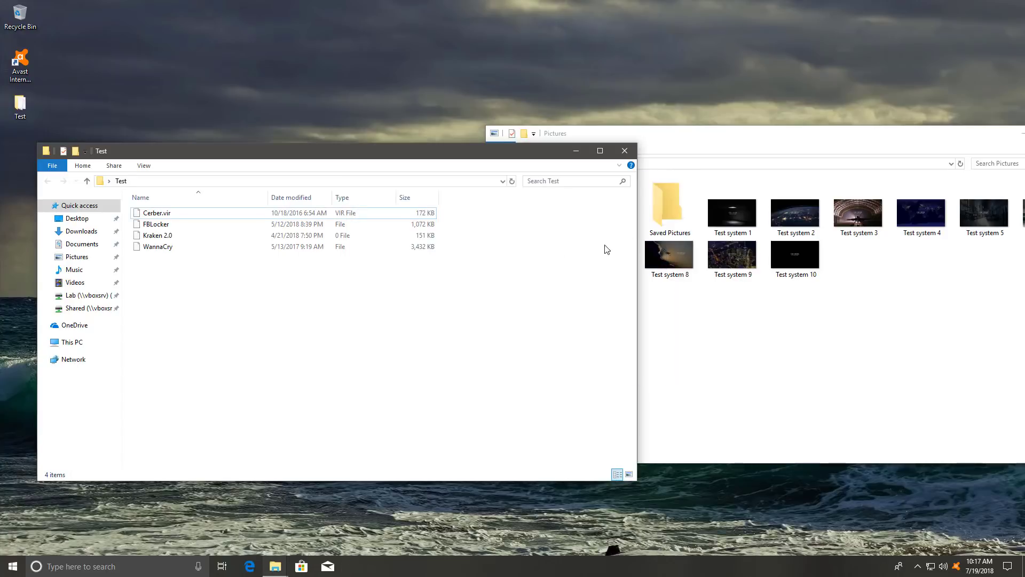
left_click(197, 213)
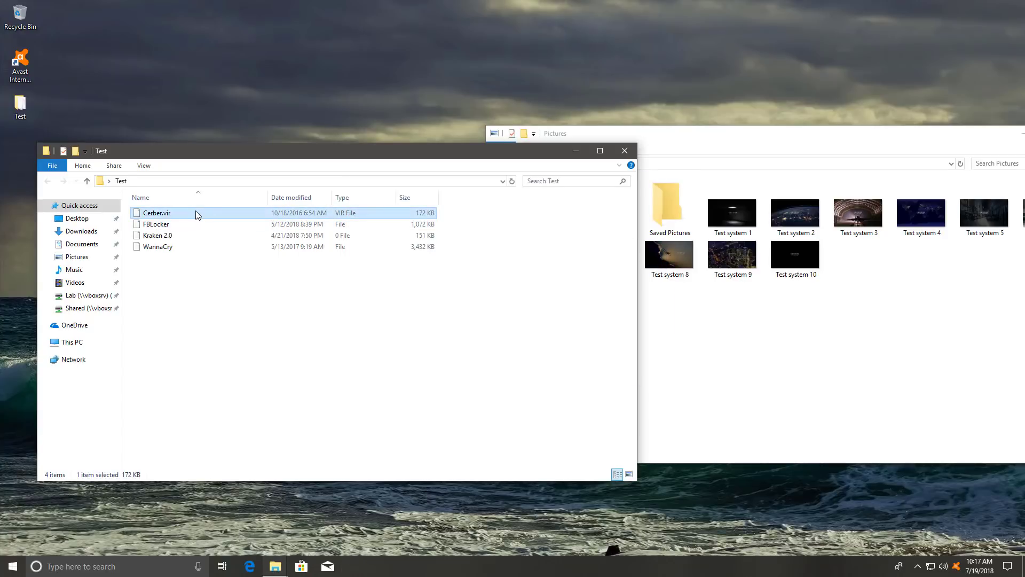
key("F2")
key("Right")
key("BackSpace")
key("BackSpace")
key("BackSpace")
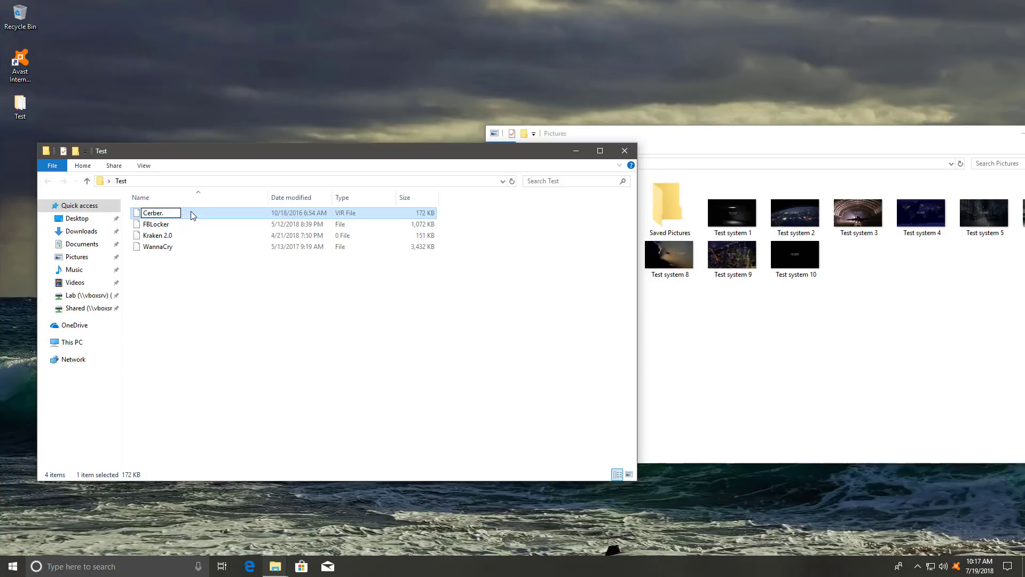
type("exe")
key("Return")
key("Return")
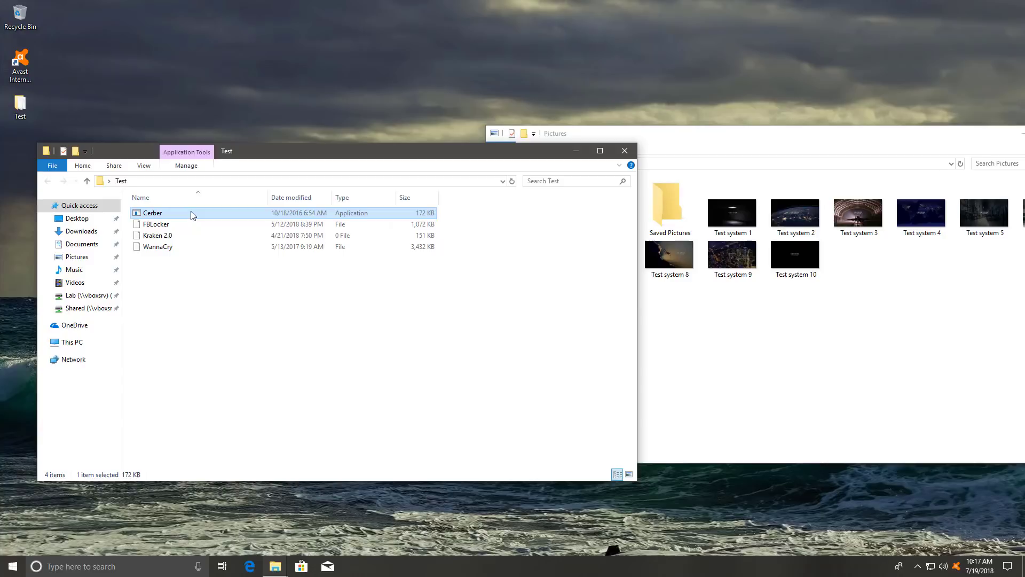
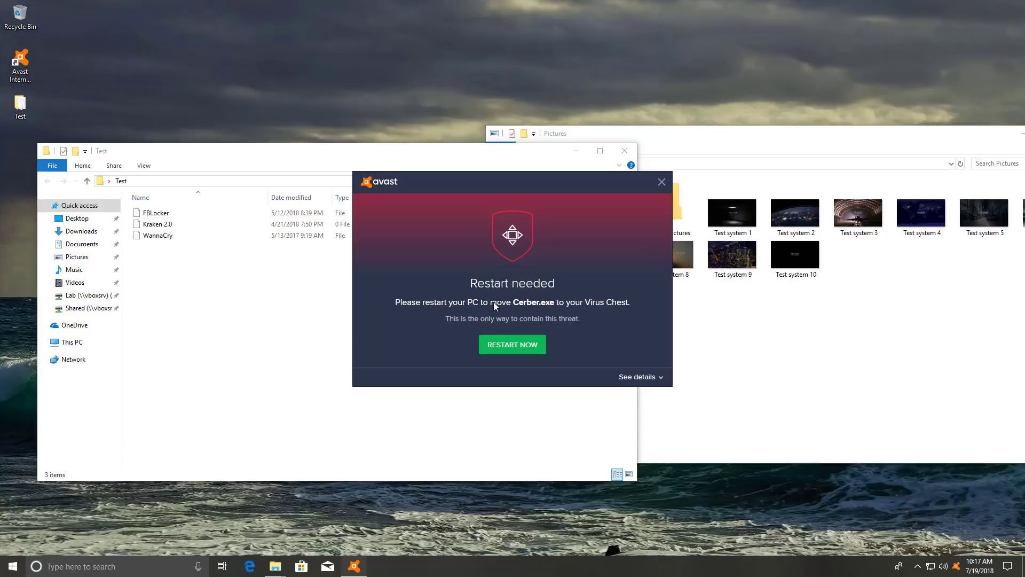
Close Avast's restart-needed alert about Cerber.exe without restarting
left_click(656, 183)
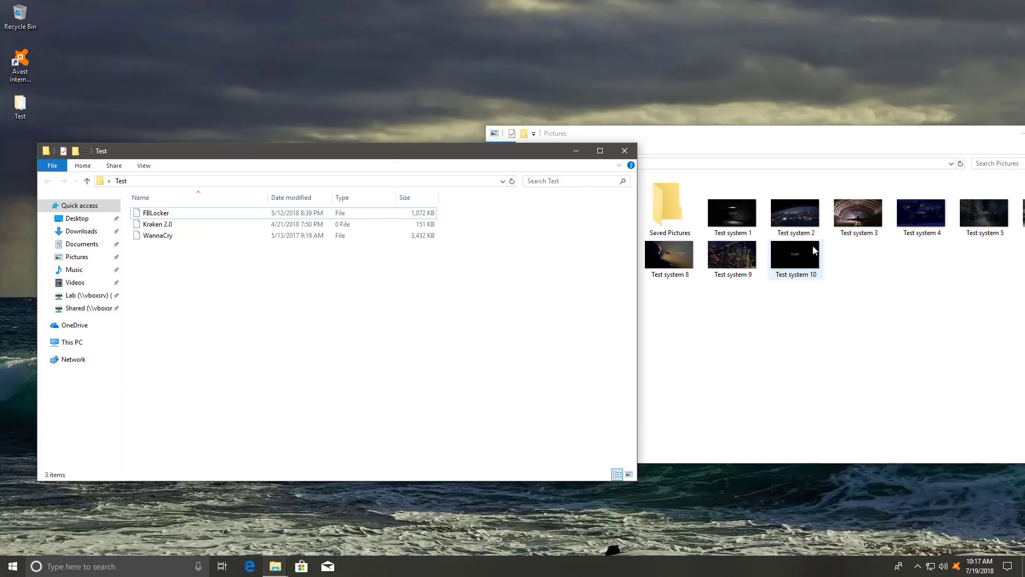
Put the WannaCry file name into edit mode with the cursor at its end
left_click(177, 213)
left_click(174, 214)
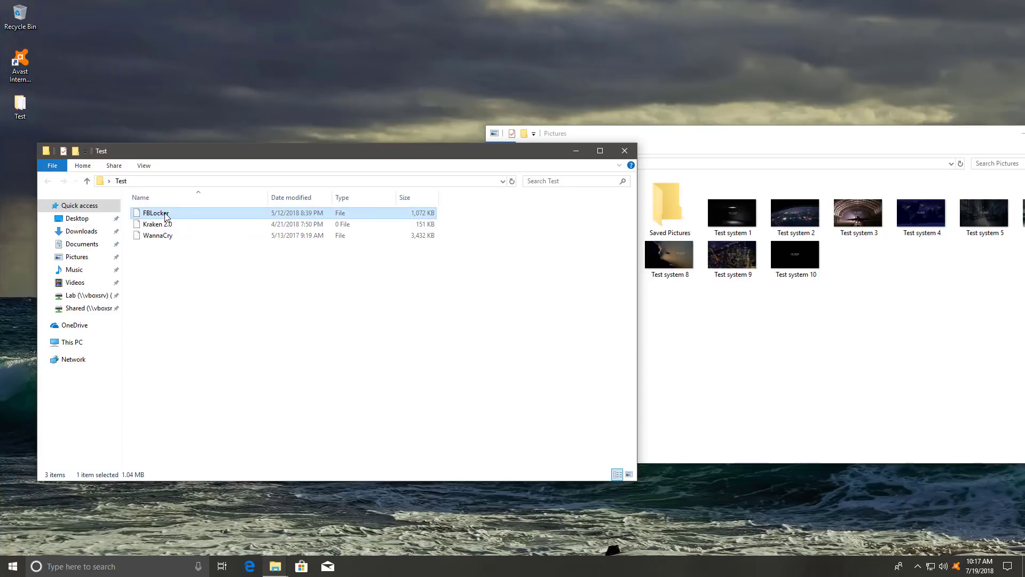
left_click(173, 227)
left_click(174, 237)
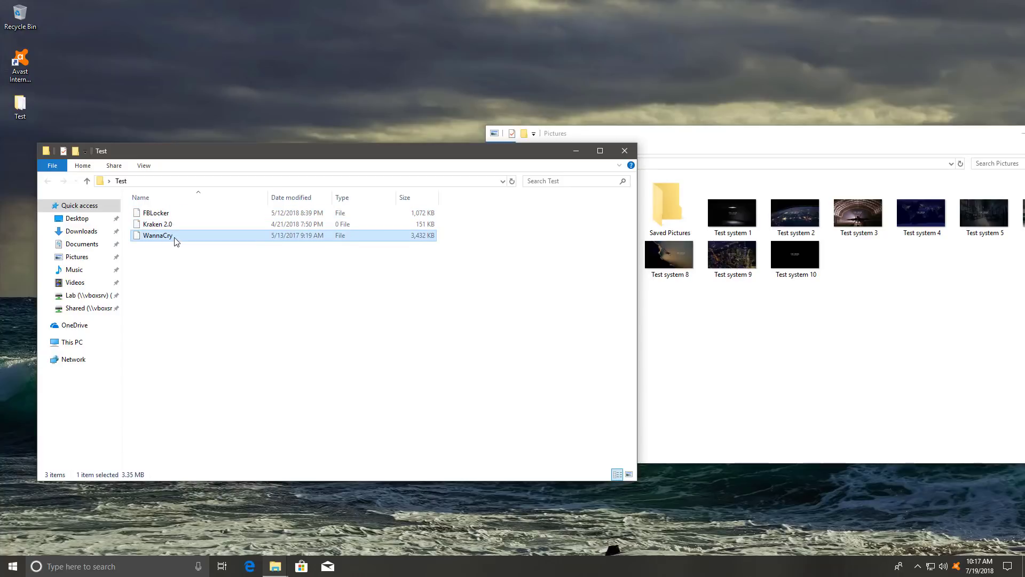
left_click(176, 238)
key("End")
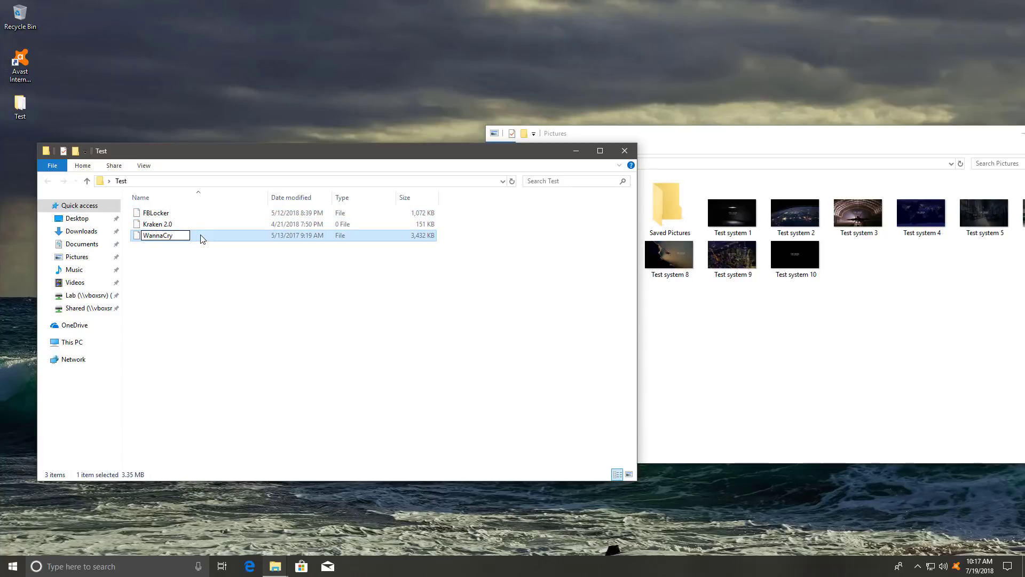
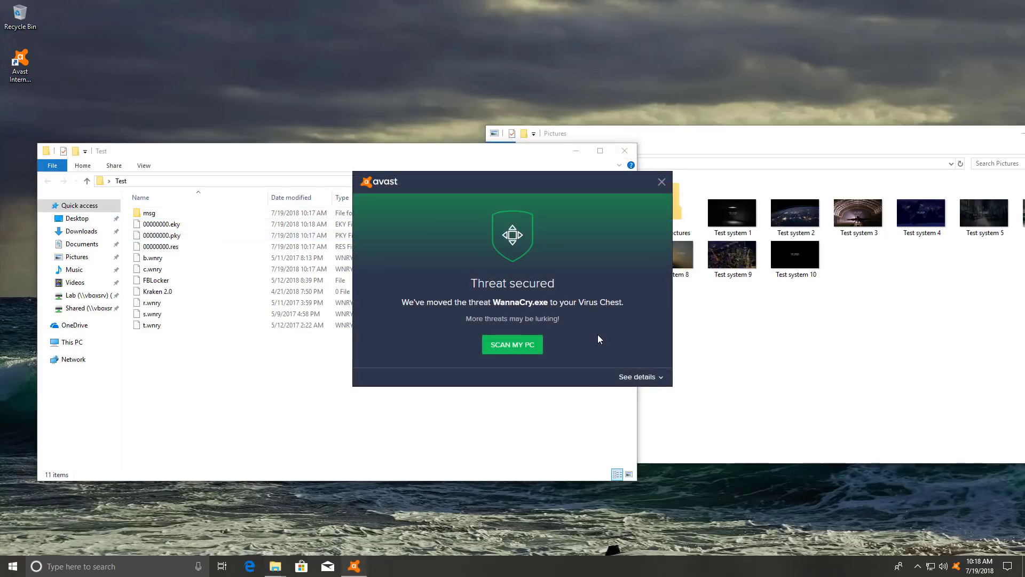
Dismiss the WannaCry alert and rename the Kraken 2.0 sample to Kraken 2.0.exe
left_click(661, 182)
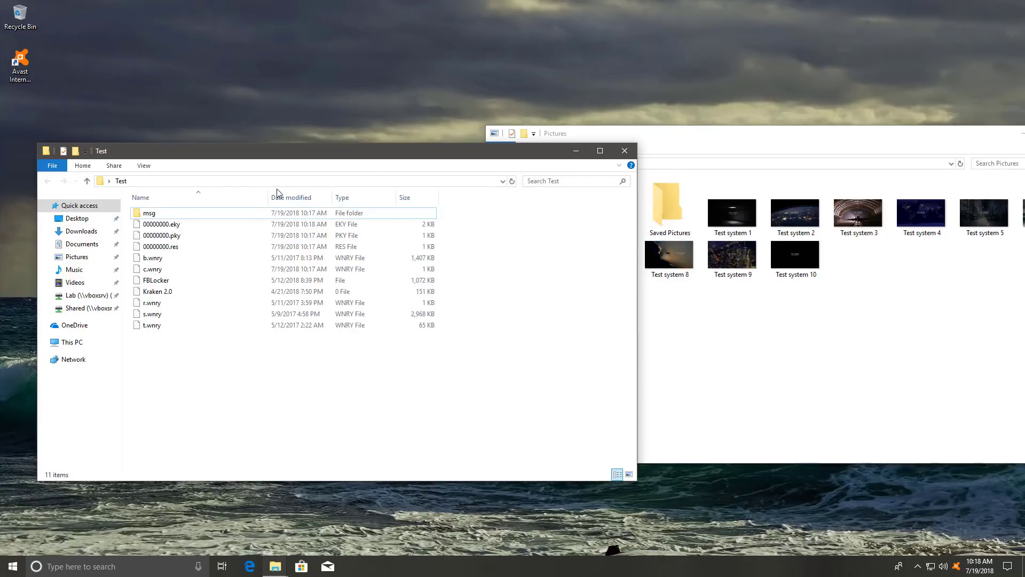
left_click(172, 292)
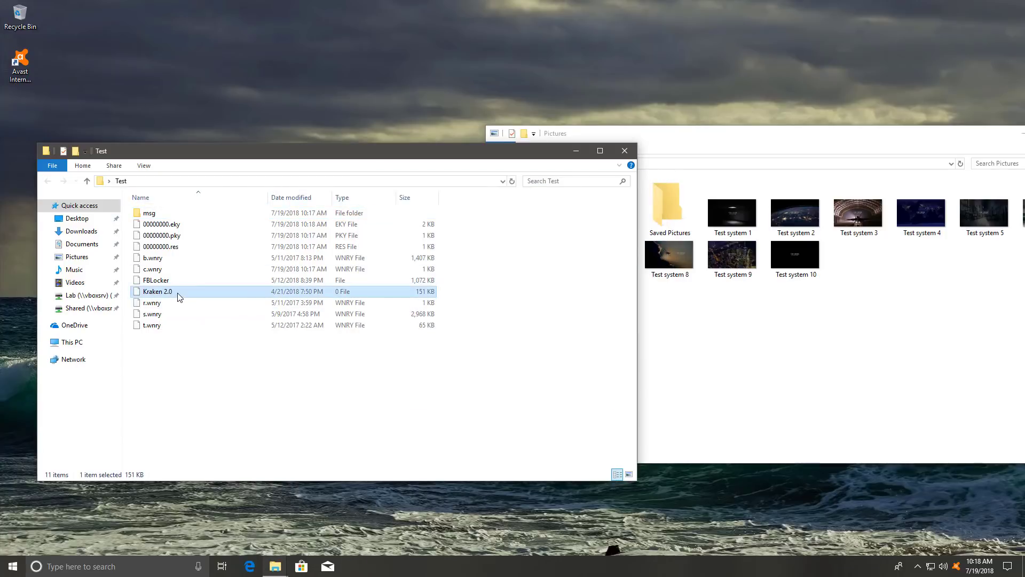
left_click(179, 293)
left_click(177, 293)
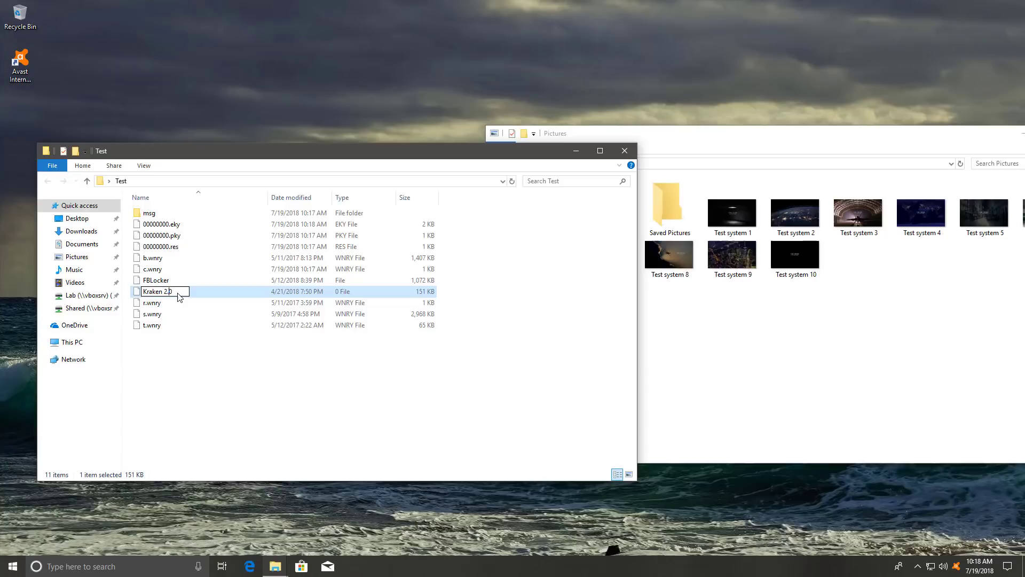
type(".exe")
key("Return")
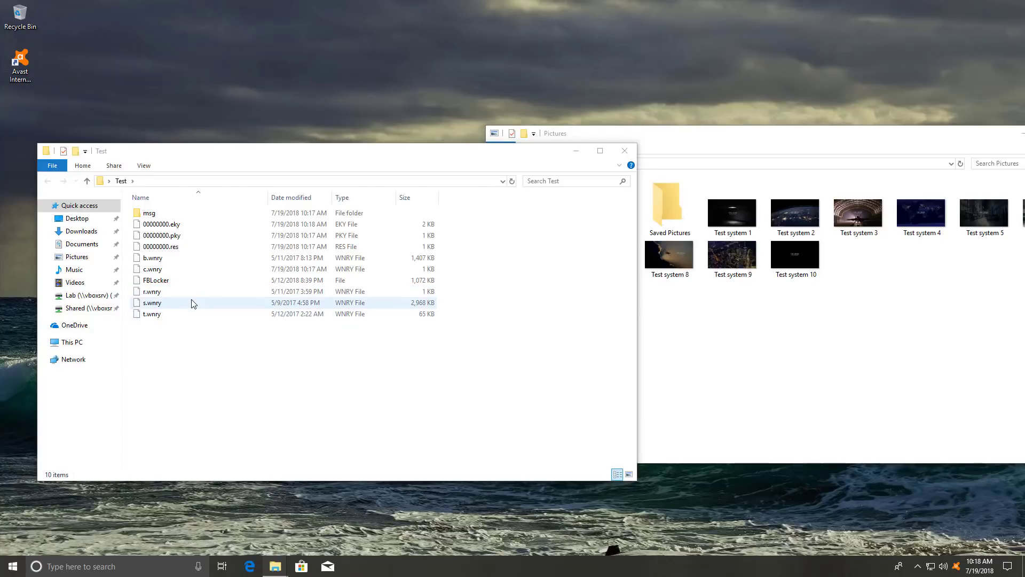
Check that the Documents files are intact, then return to the Pictures folder
left_click(667, 360)
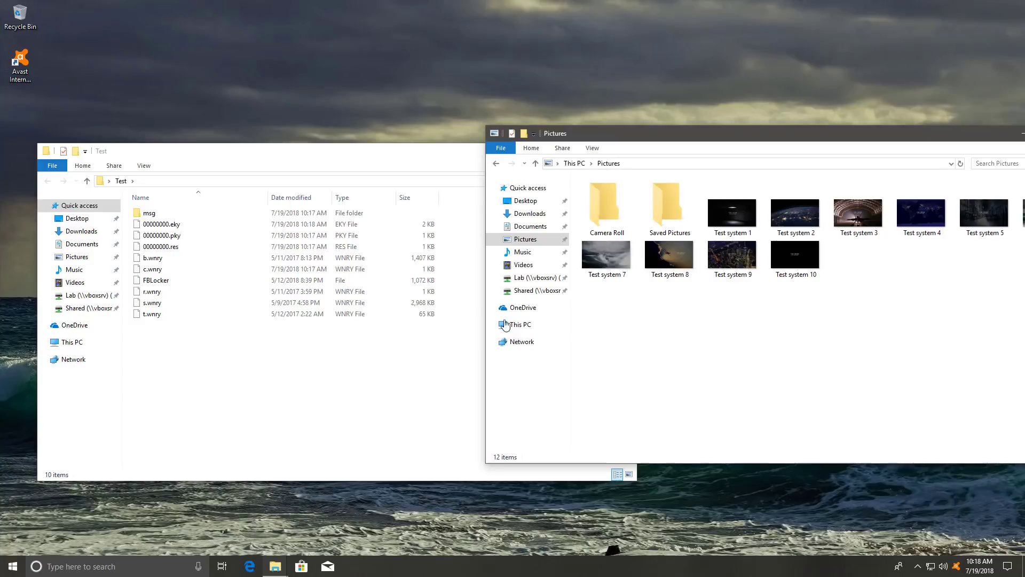
left_click(529, 227)
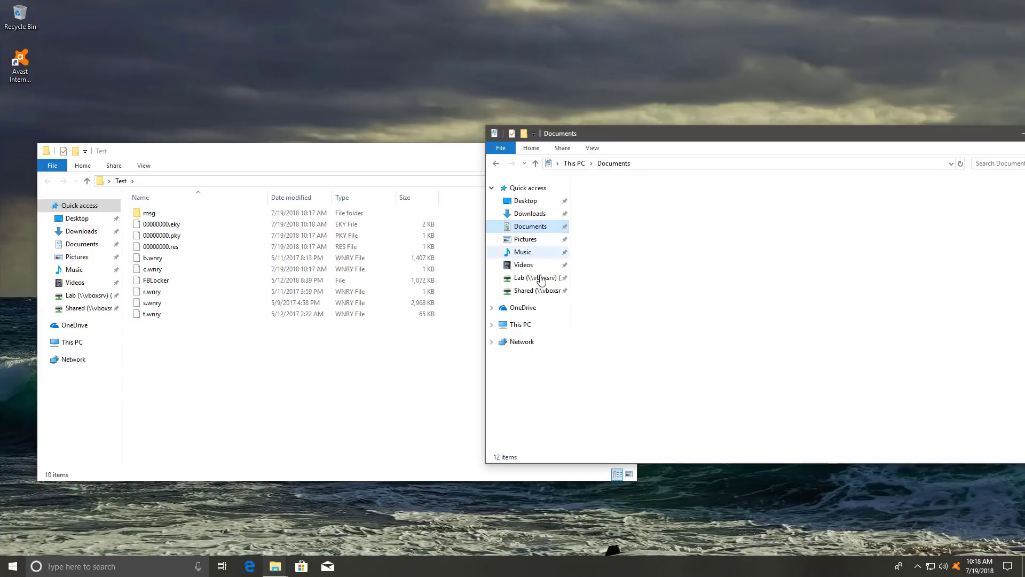
left_click(534, 239)
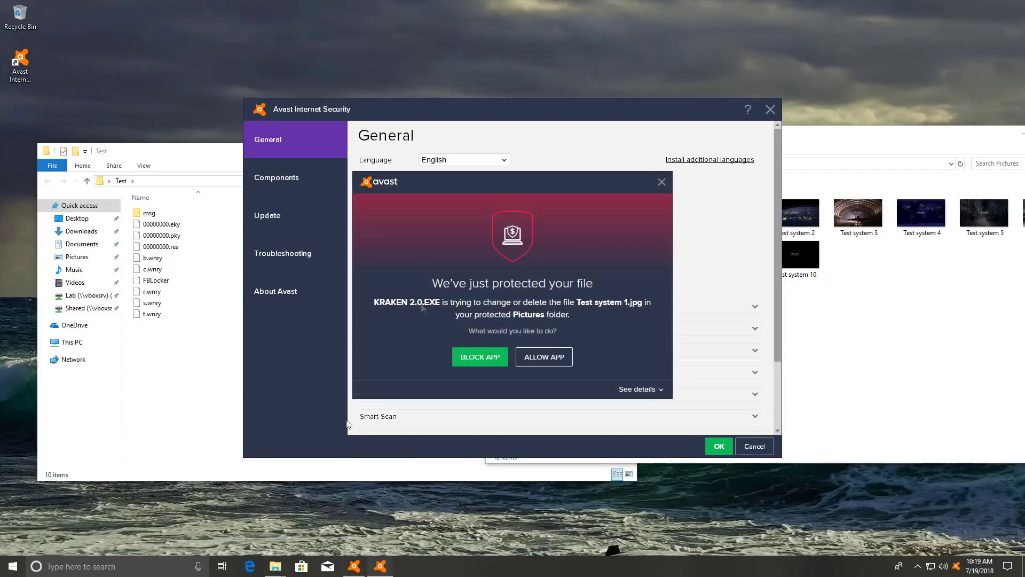
Close Avast's General settings and move the KRAKEN 2.0.EXE alert back to the centre
left_click_drag(474, 183, 84, 177)
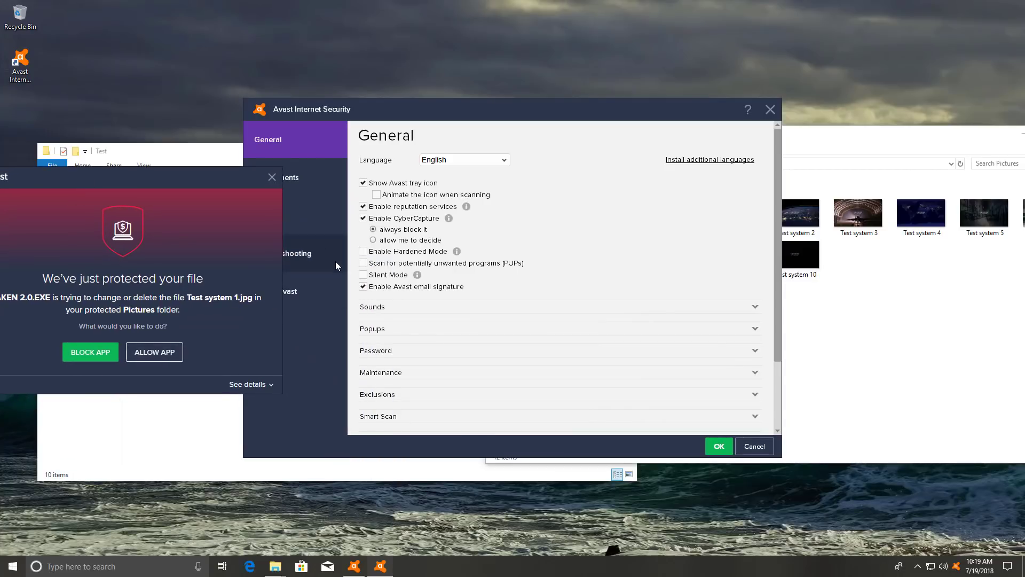
left_click(363, 218)
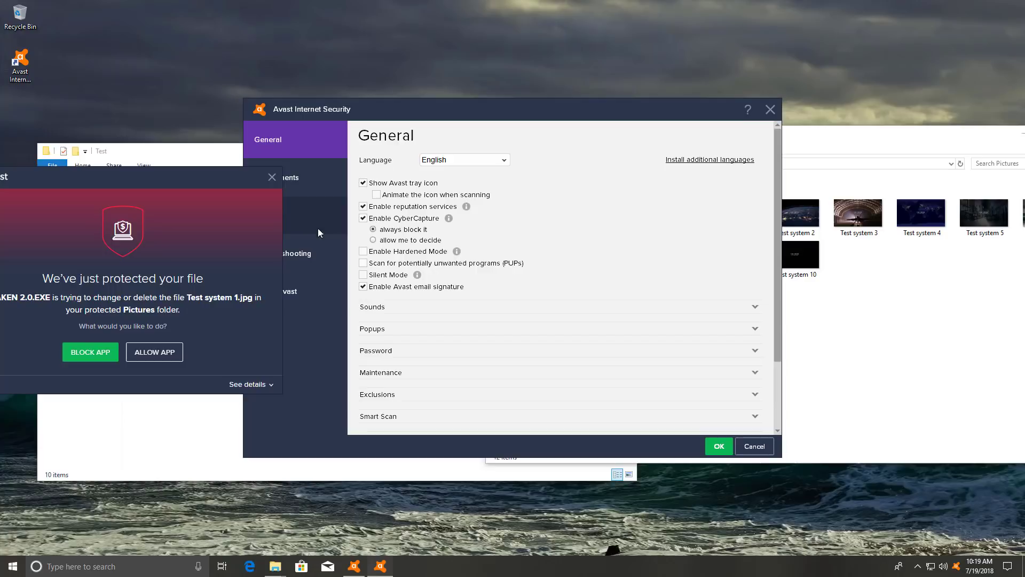
left_click(771, 109)
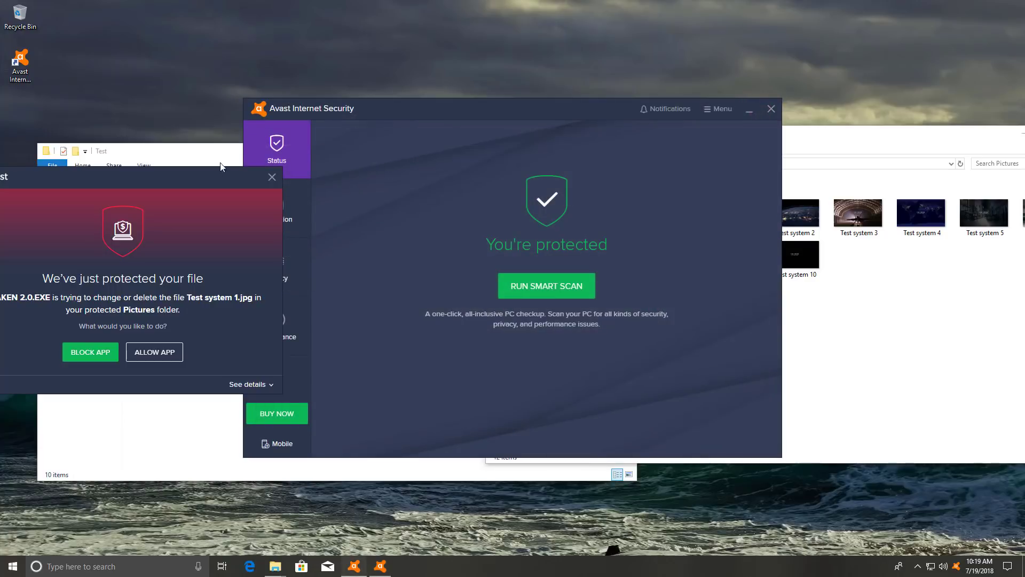
left_click_drag(252, 187, 567, 182)
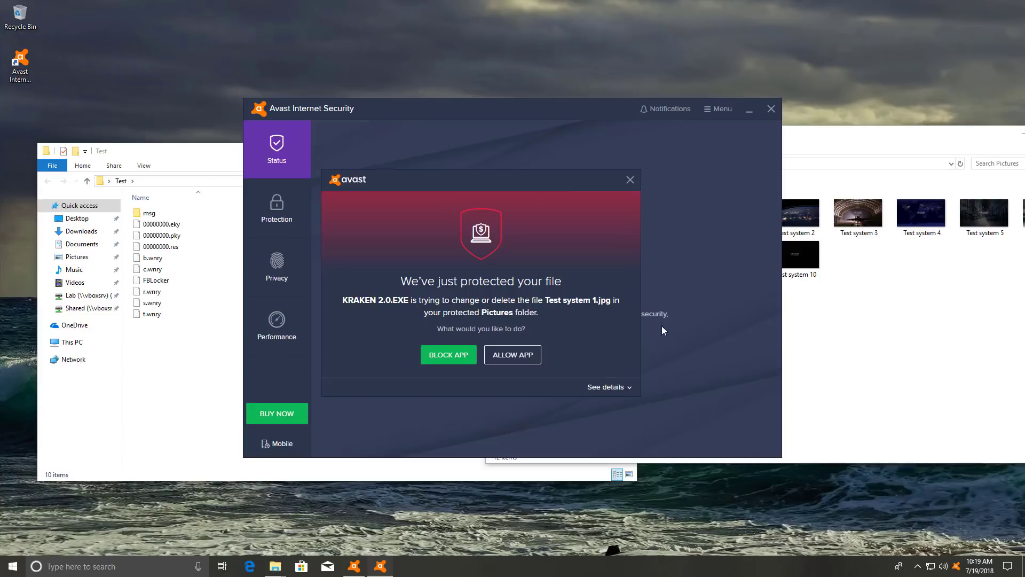
Block KRAKEN 2.0.EXE from modifying Test system 1.jpg and acknowledge the blocked-app notice
left_click(815, 342)
left_click(716, 230)
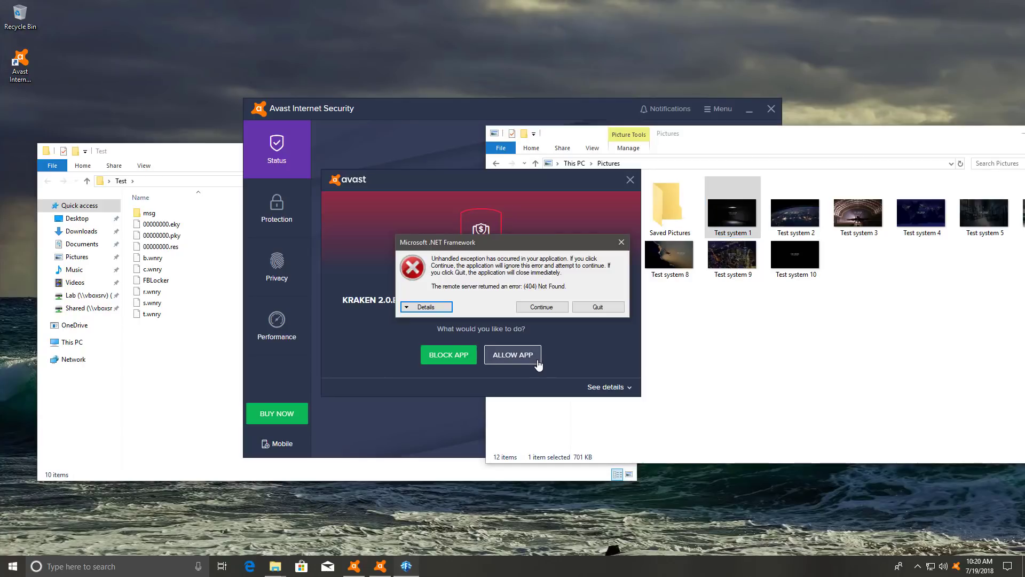
left_click(457, 361)
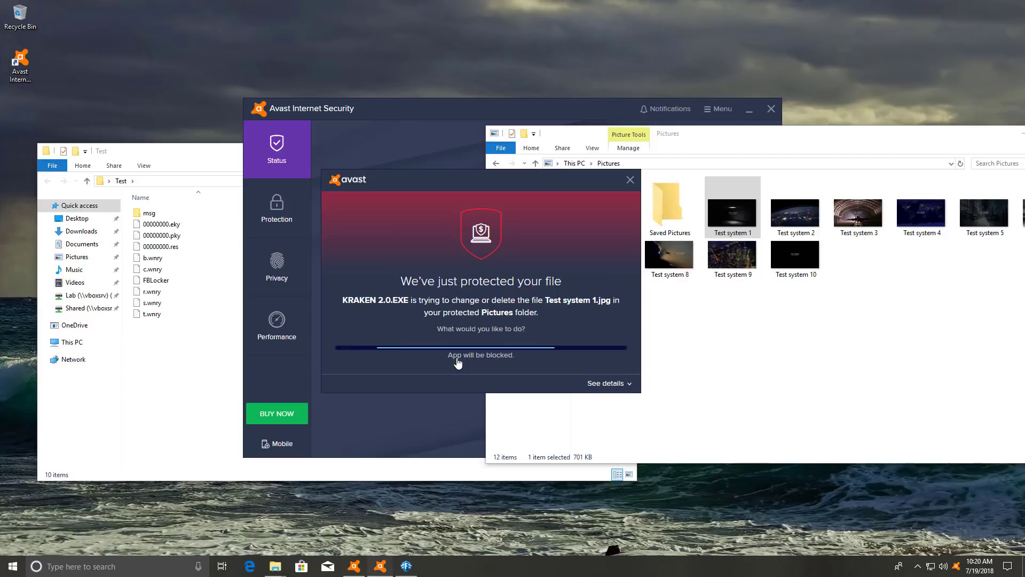
left_click(463, 357)
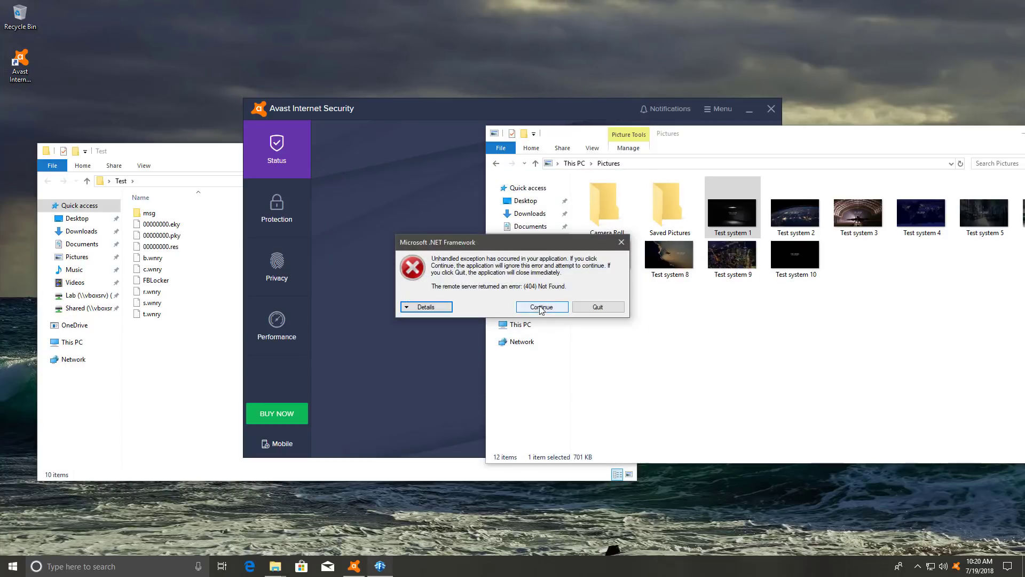
left_click(172, 345)
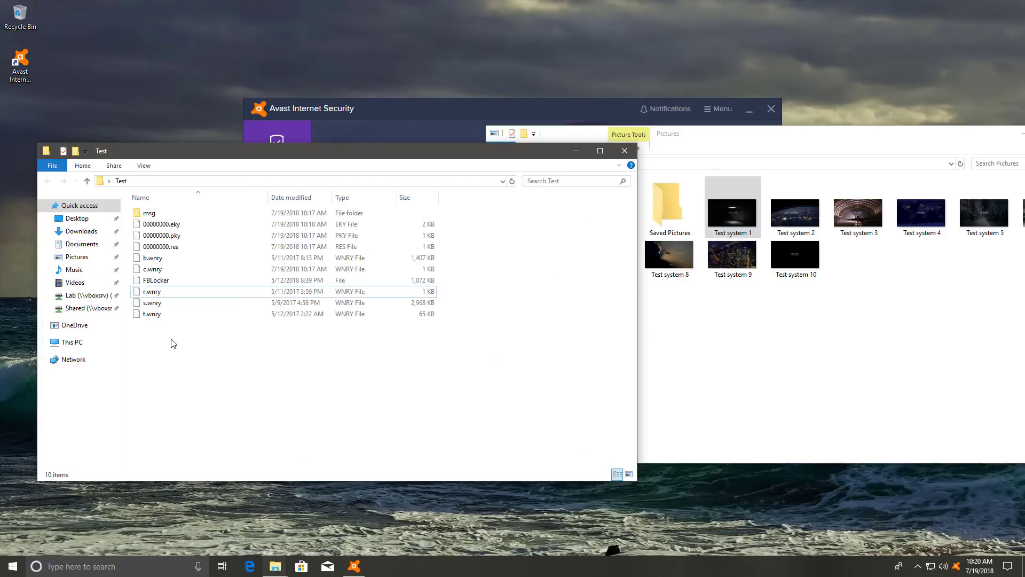
Select the FBLocker sample and confirm the Pictures images remain unchanged
left_click(187, 281)
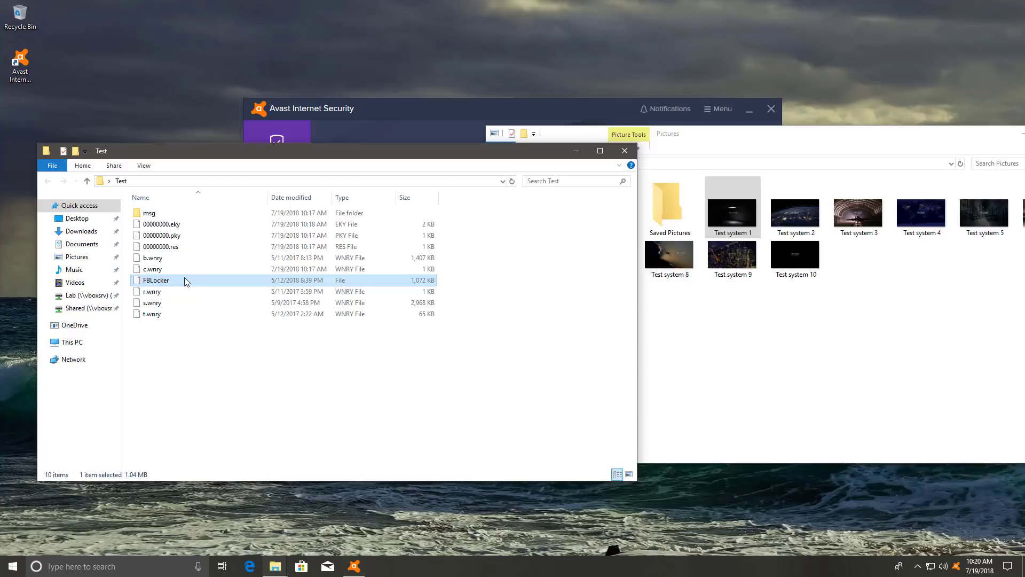
left_click(809, 411)
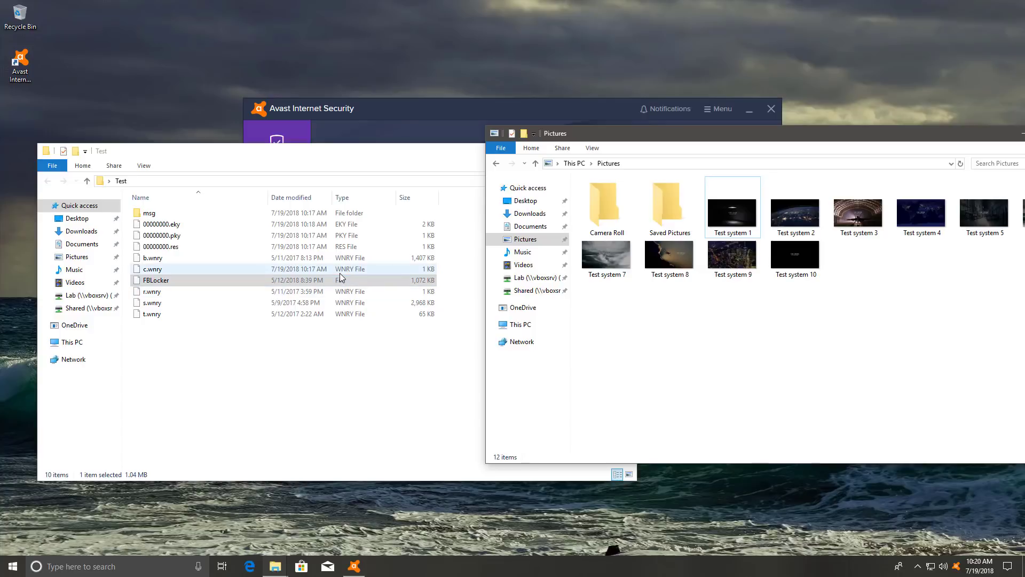
left_click(340, 279)
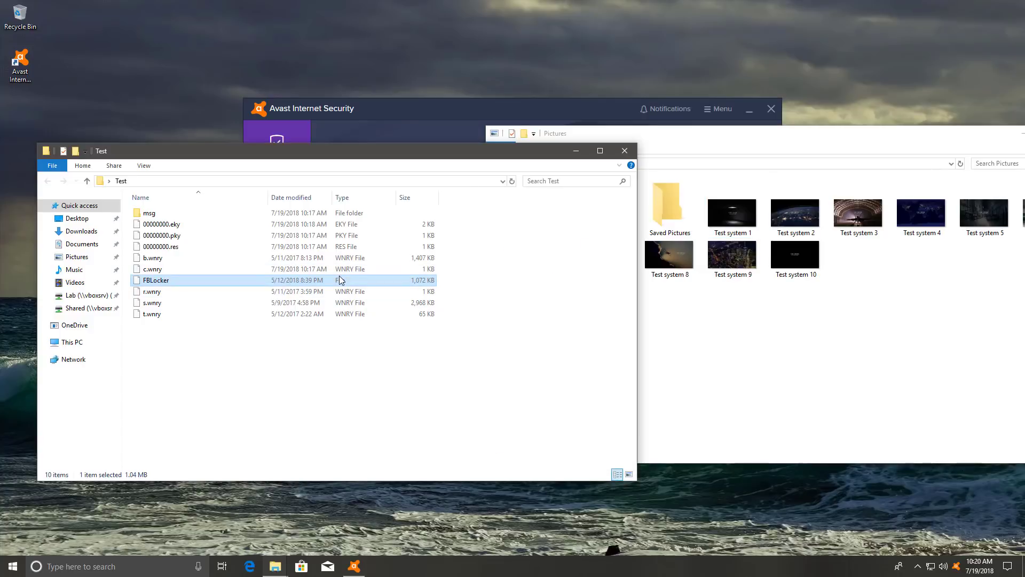
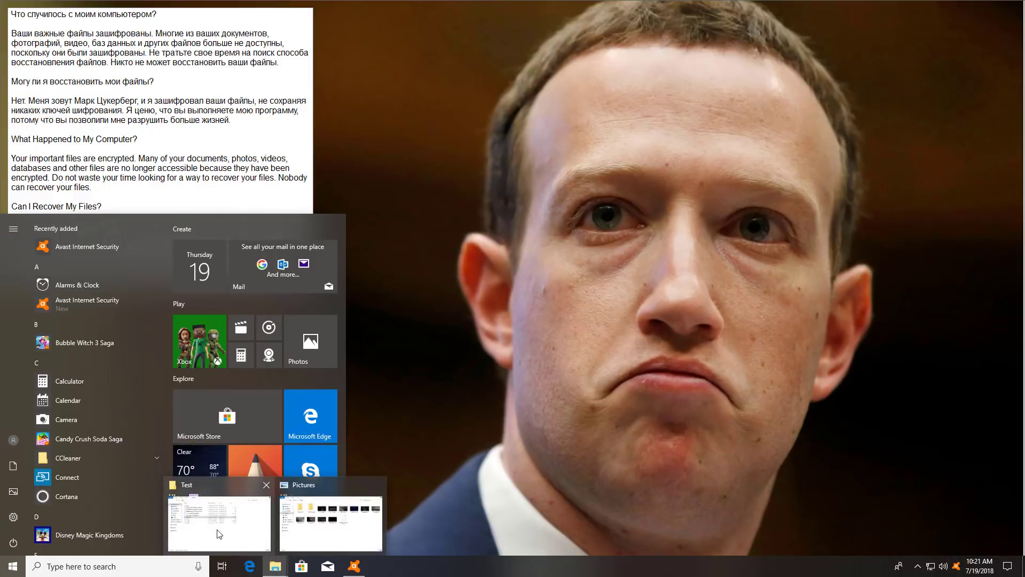
Dismiss the Start menu and restore the taskbar, returning to the Pictures folder window
mouse_move(339, 532)
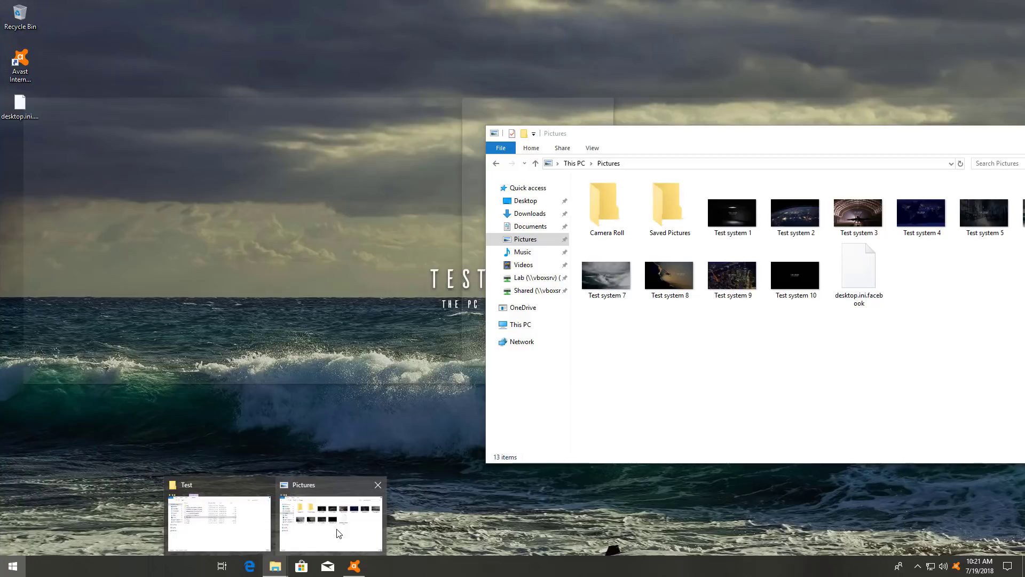
mouse_move(257, 525)
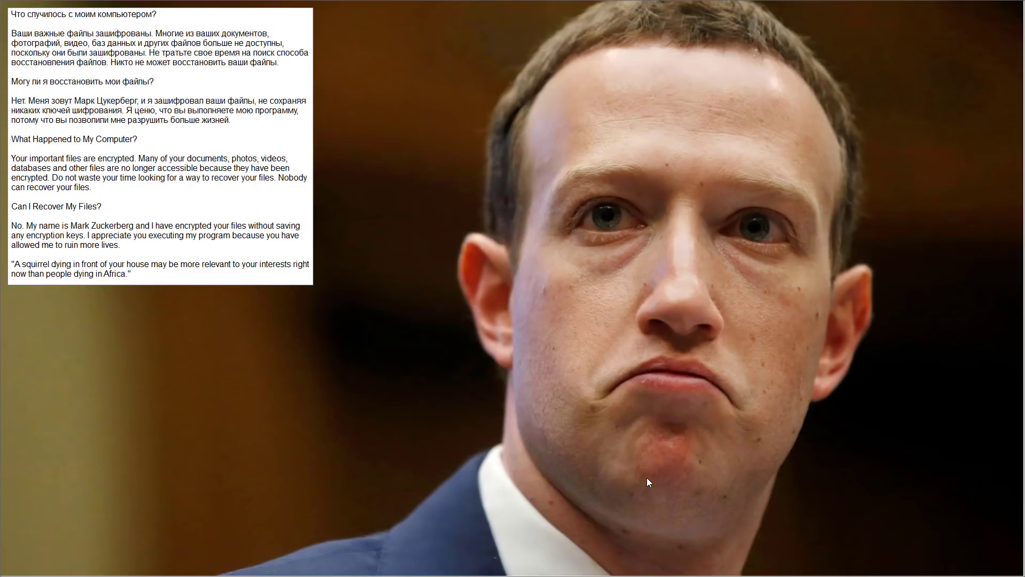
key("super")
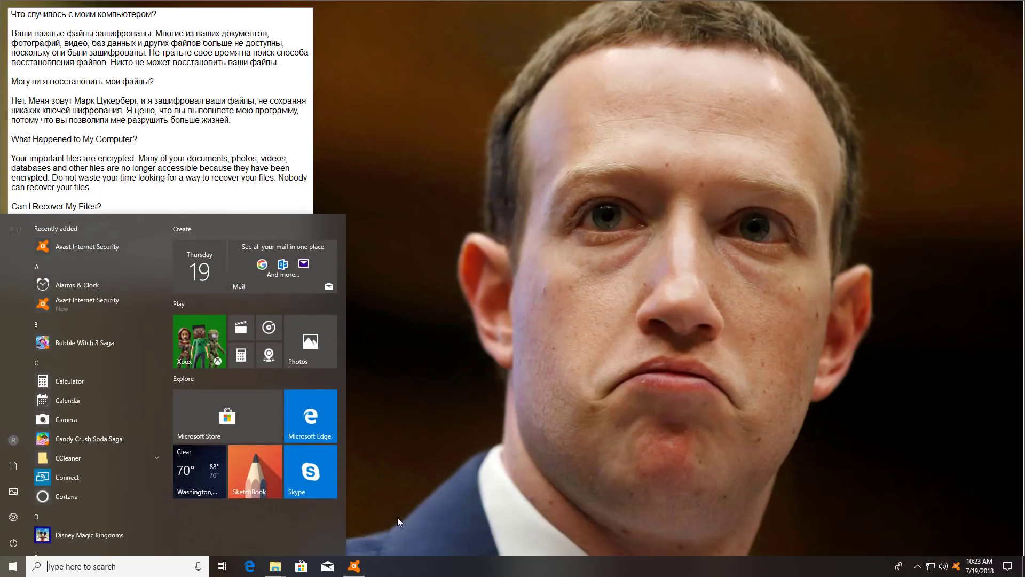
left_click(389, 511)
key("super")
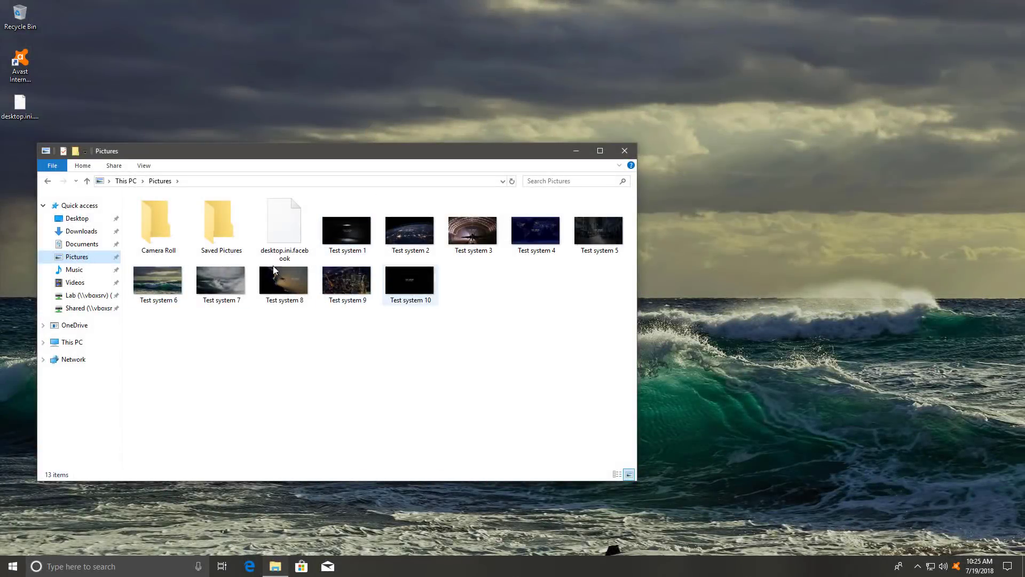
Open the Important text document from Documents in Notepad to reveal its garbled contents
left_click(81, 245)
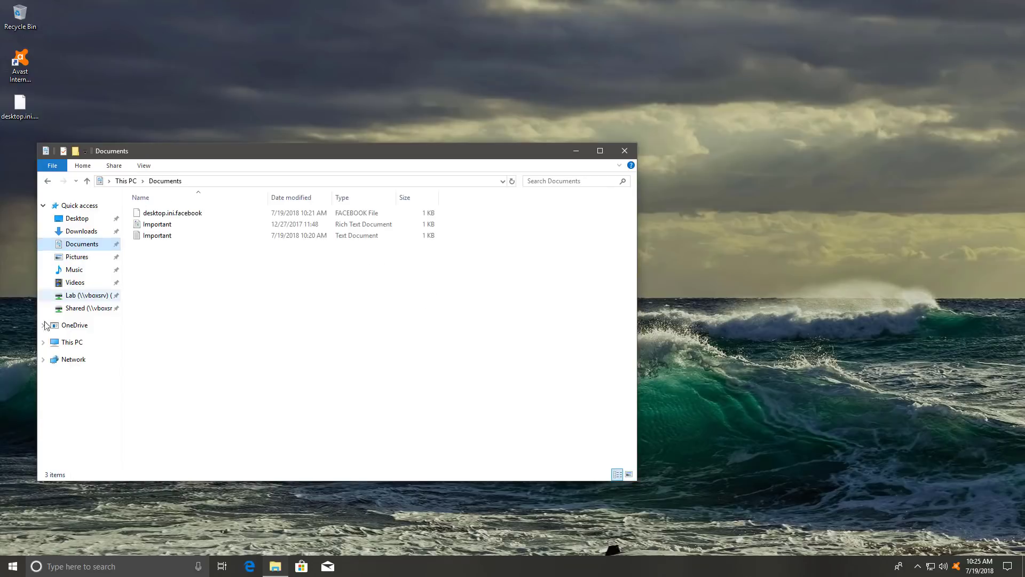
double_click(155, 236)
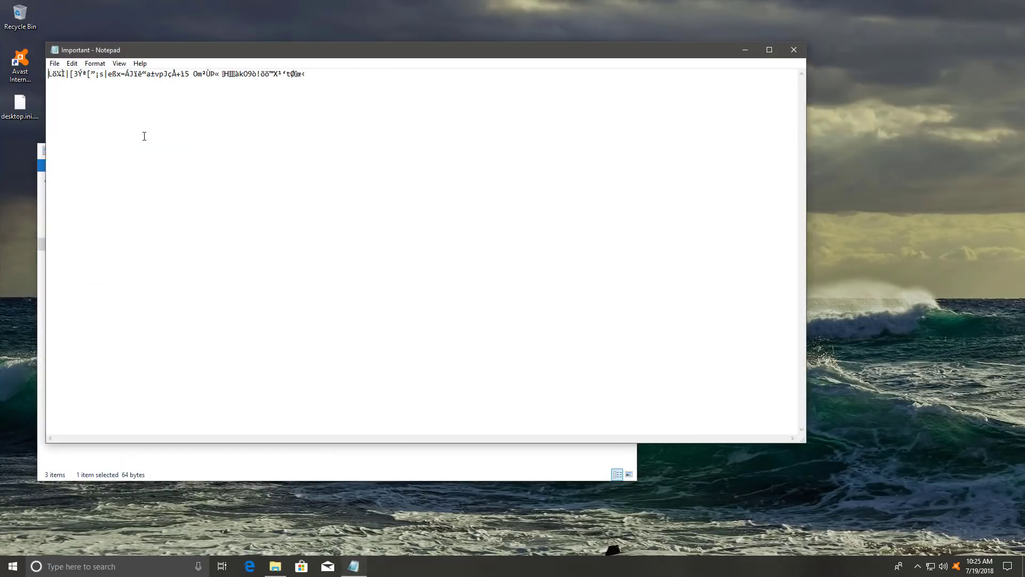
Swap Notepad for the rich-text Important file in WordPad, then close WordPad and the Documents window
left_click(792, 50)
left_click(202, 224)
double_click(203, 225)
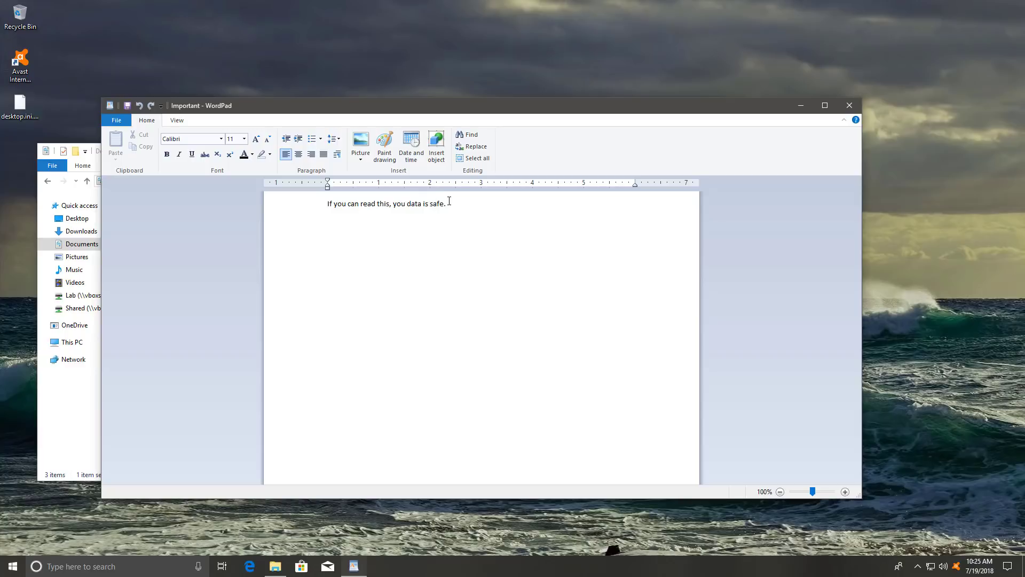
left_click(848, 105)
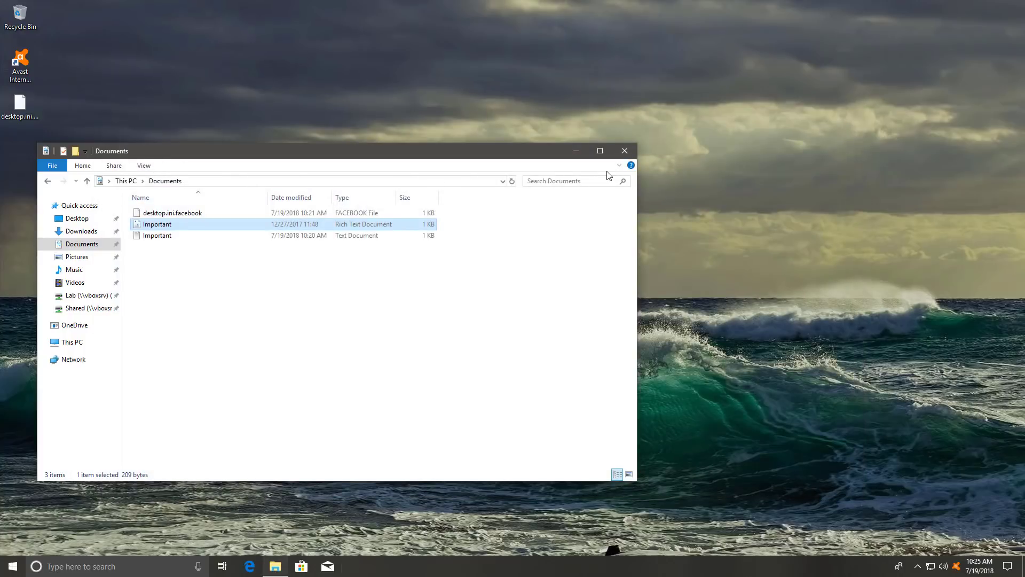
left_click(624, 151)
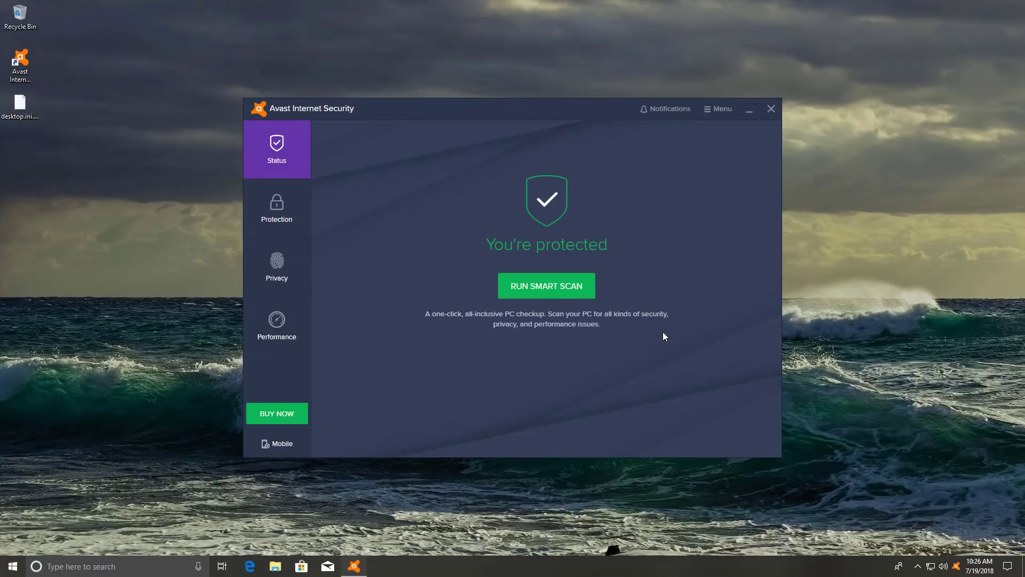
left_click(275, 566)
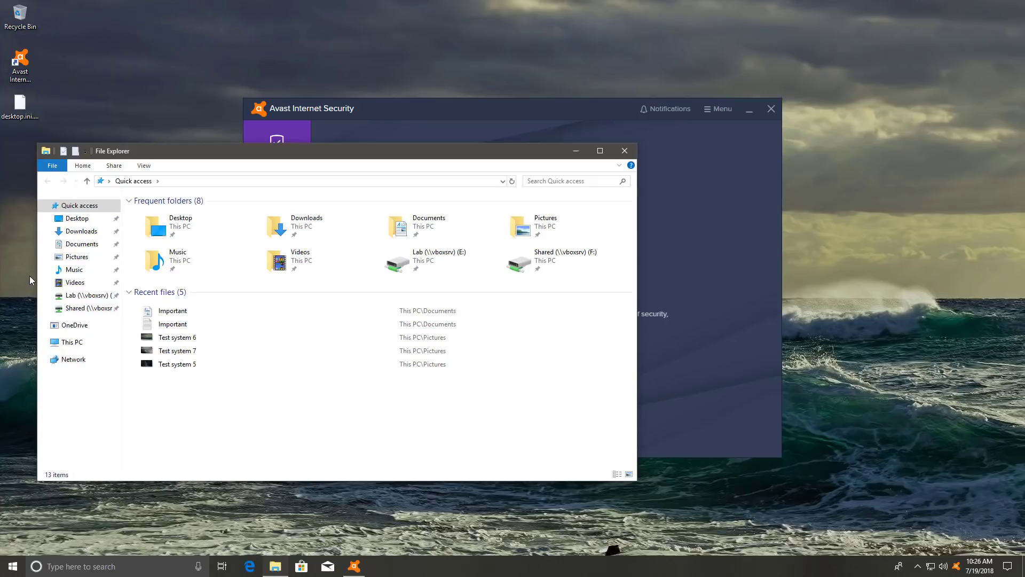
left_click(82, 244)
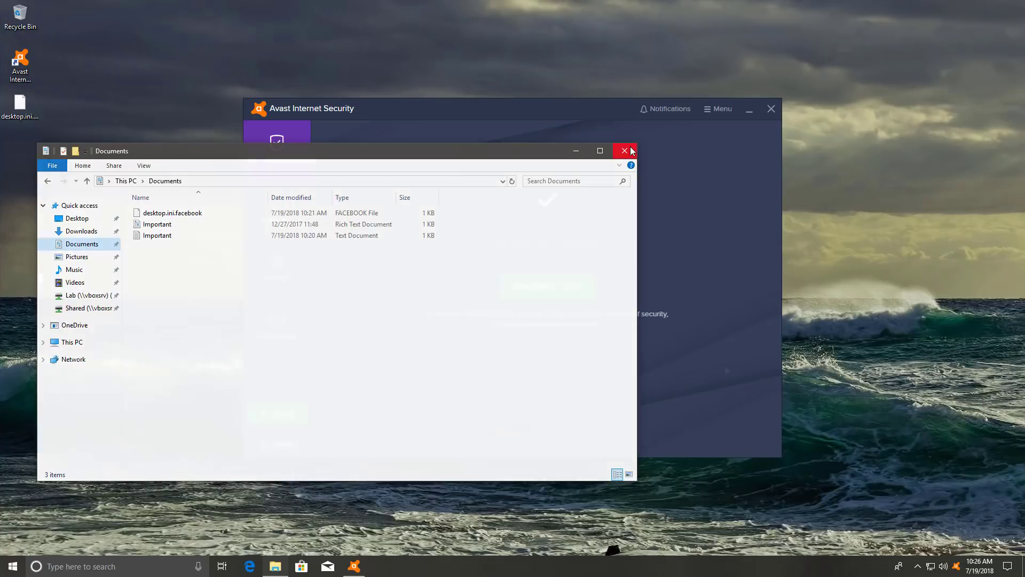
left_click(625, 151)
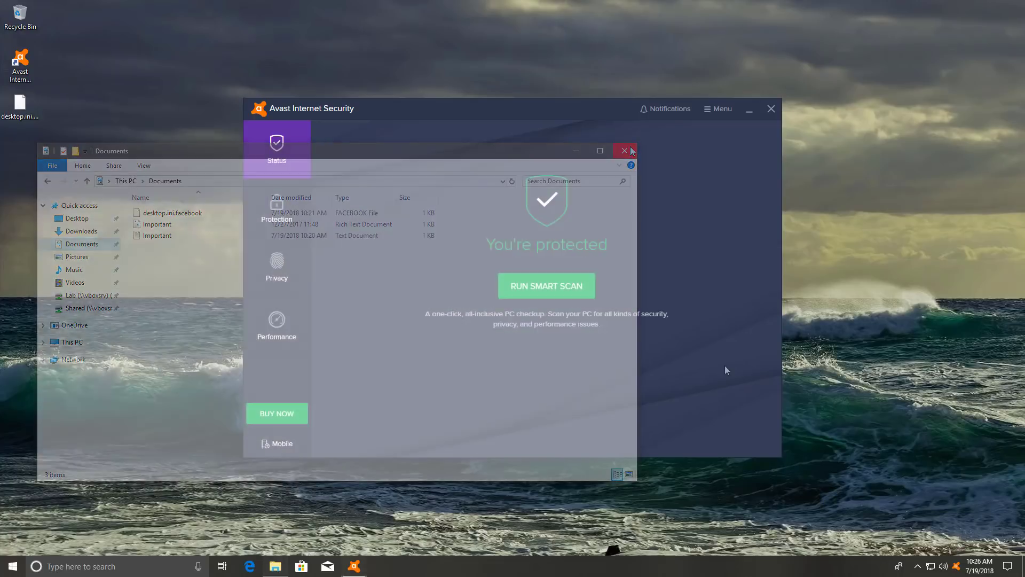